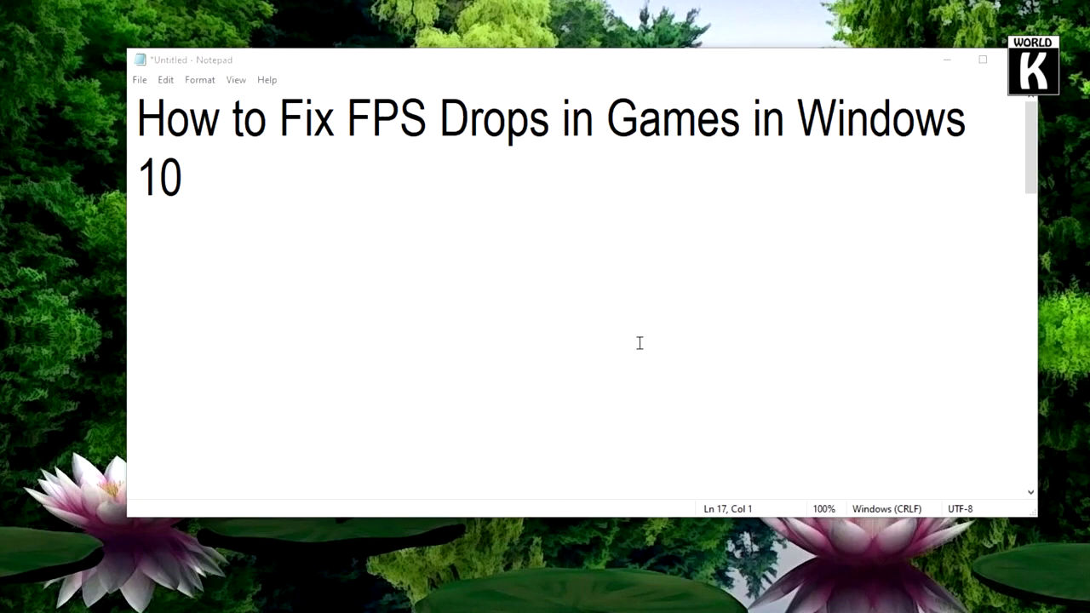
- Copy the command name "regedit" from the instructions in the Notepad notes
left_click_drag(279, 132, 743, 132)
left_click(752, 233)
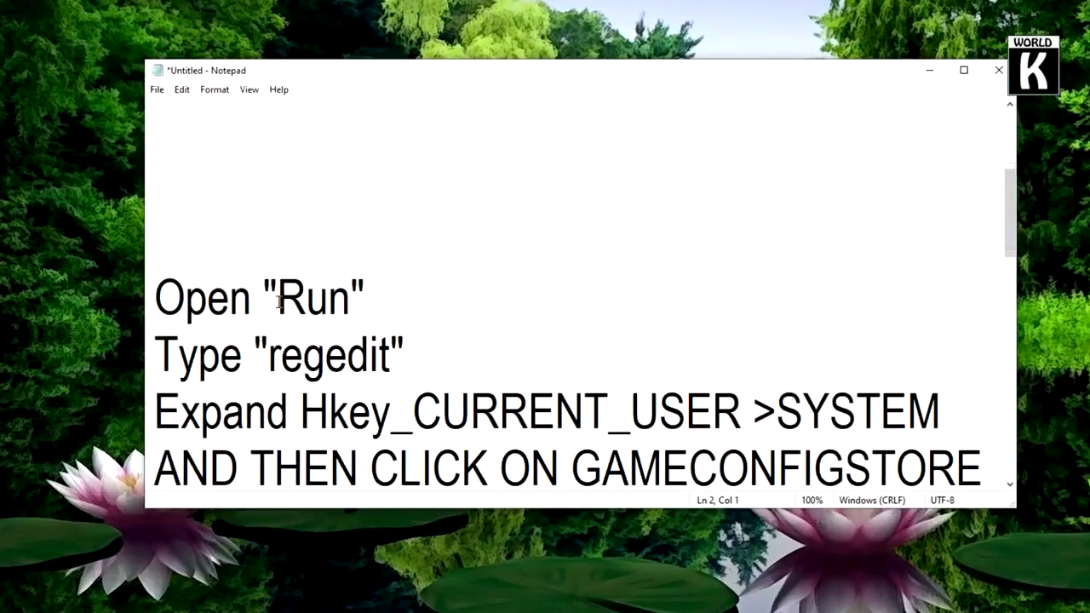
left_click_drag(277, 298, 345, 302)
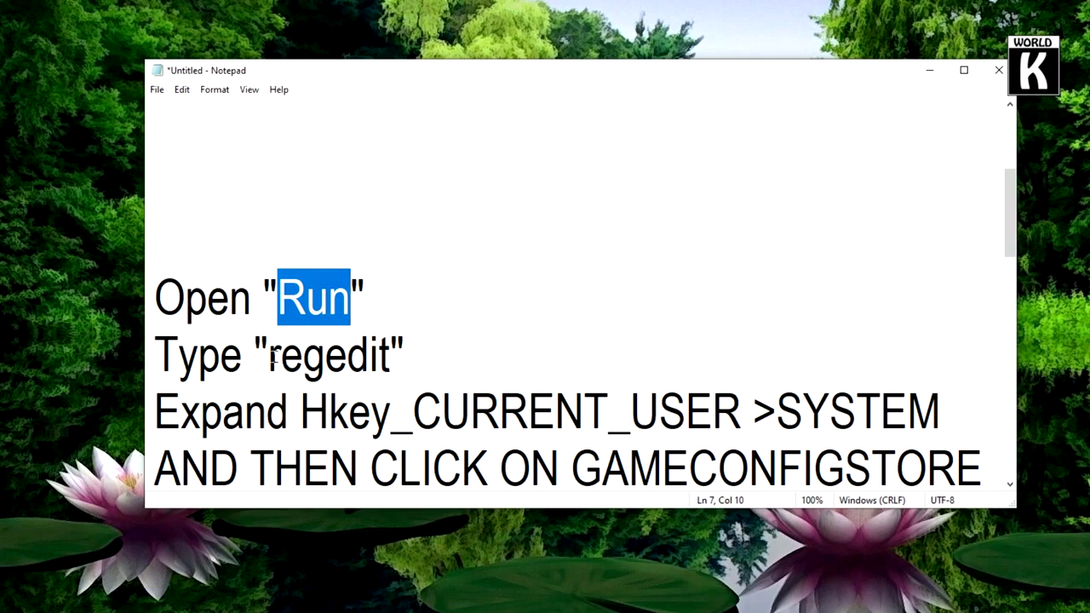
left_click_drag(269, 357, 391, 362)
right_click(358, 366)
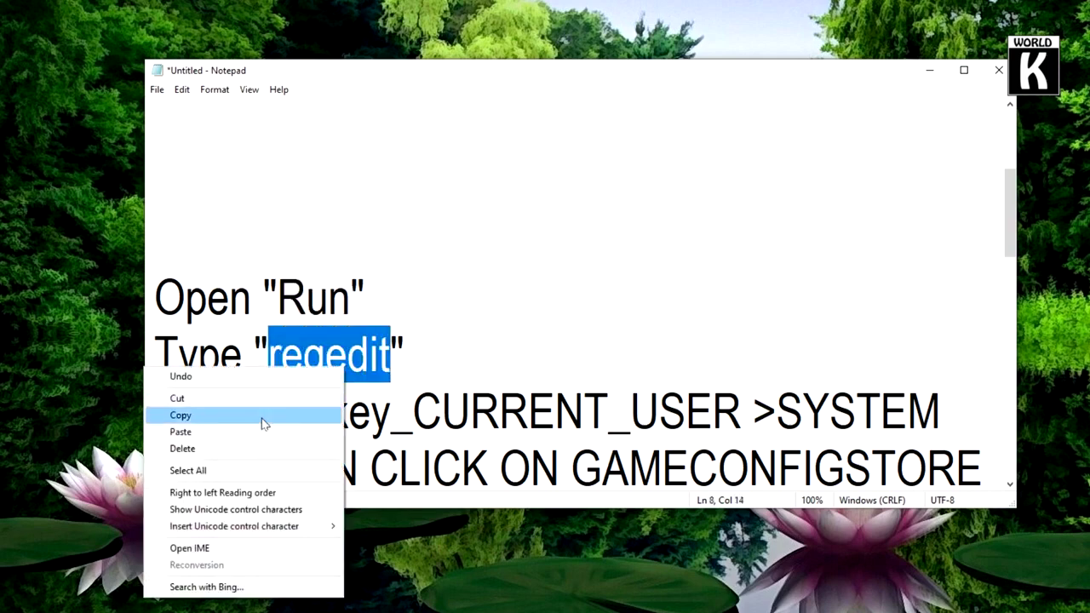
left_click(261, 414)
- Find and open Run through Windows search, launch Registry Editor with the copied regedit command, and collapse HKEY_LOCAL_MACHINE
left_click(90, 602)
type("run")
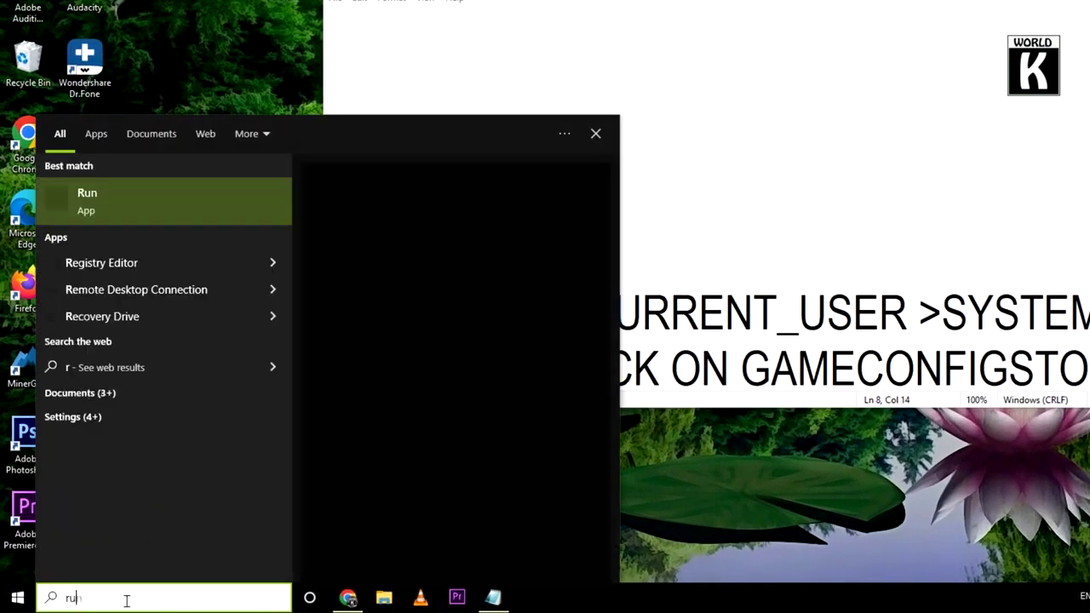
left_click(134, 223)
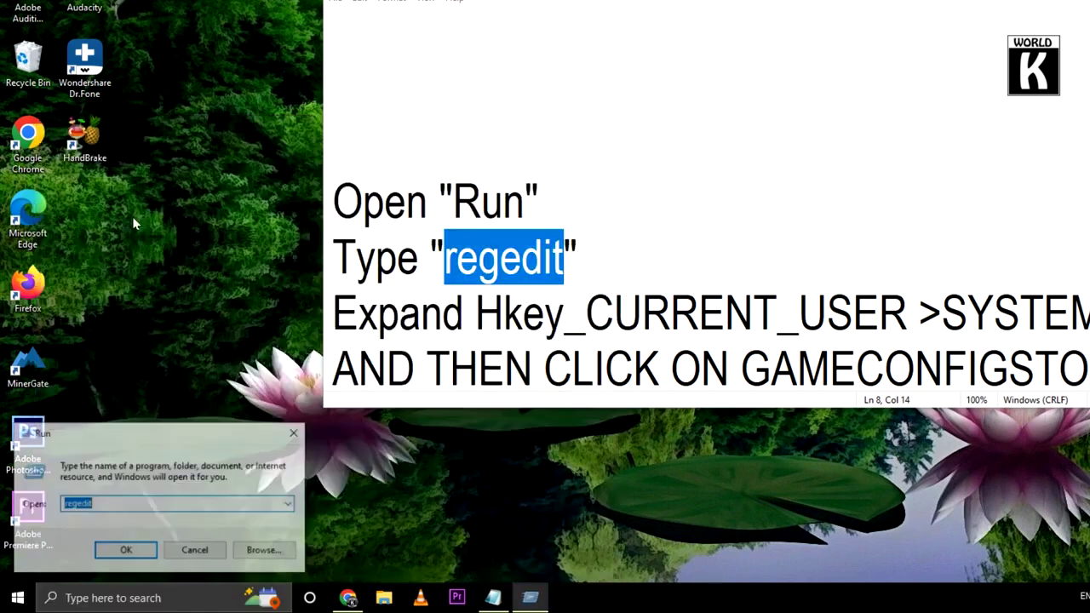
right_click(76, 504)
left_click(72, 362)
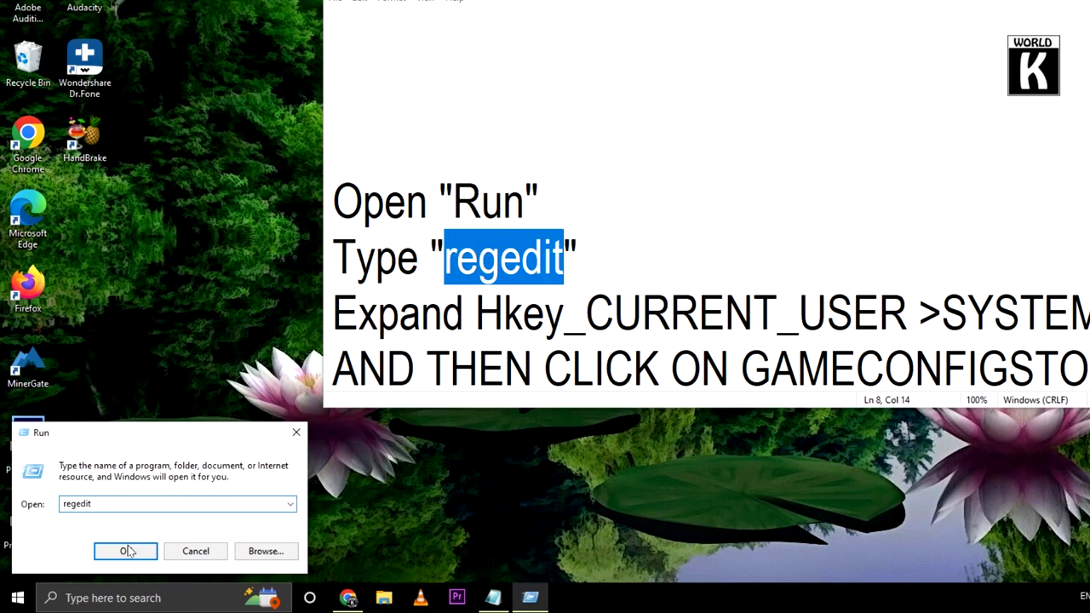
left_click(126, 551)
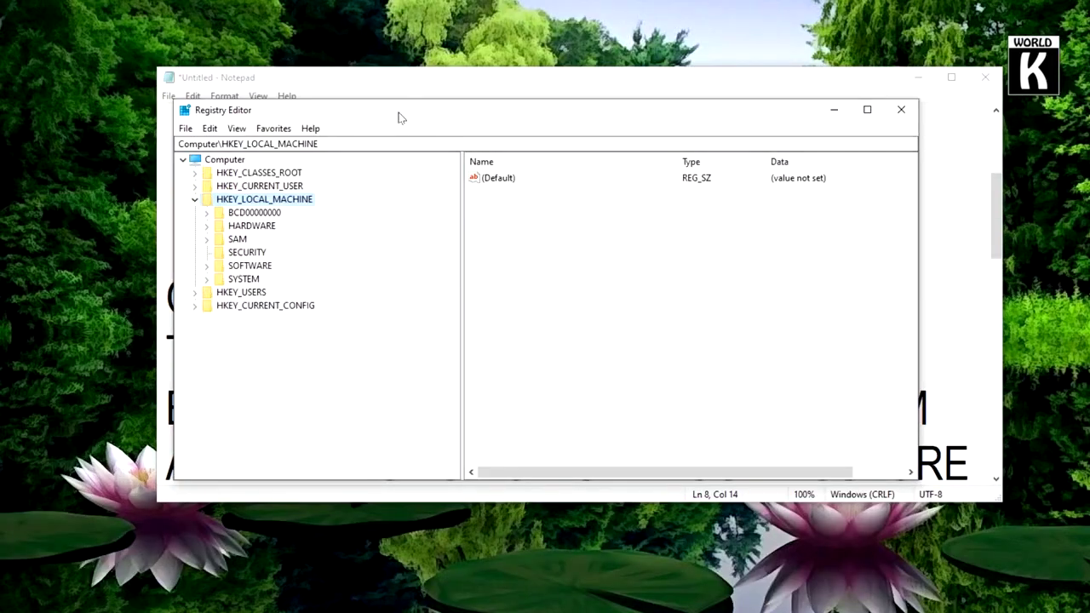
left_click(194, 200)
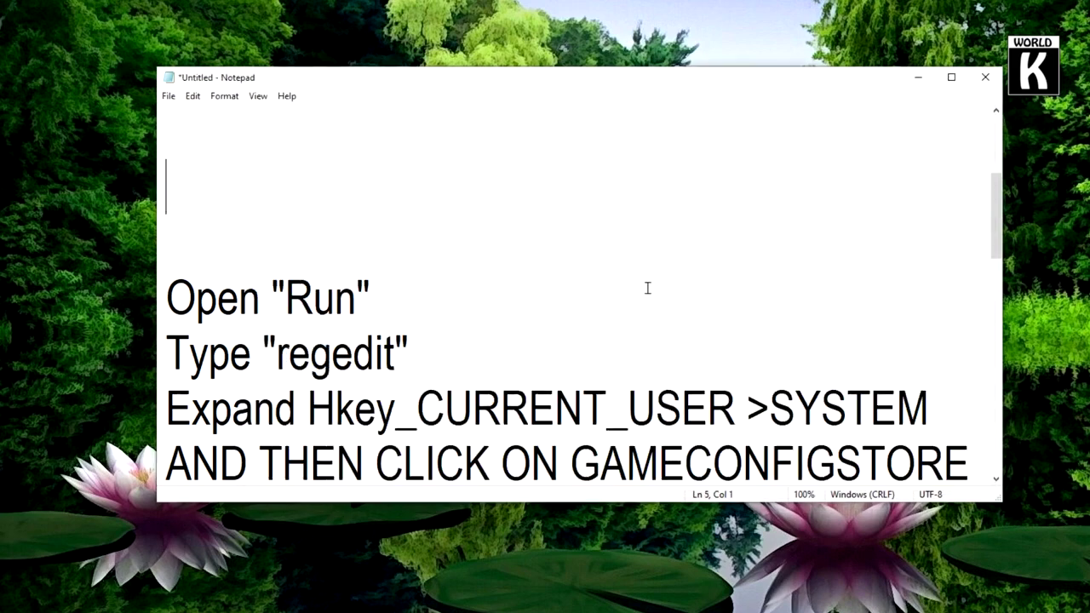
- Switch to the Notepad notes and review the registry path through HKEY_CURRENT_USER and SYSTEM to GameConfigStore
left_click_drag(996, 189, 998, 279)
left_click(326, 246)
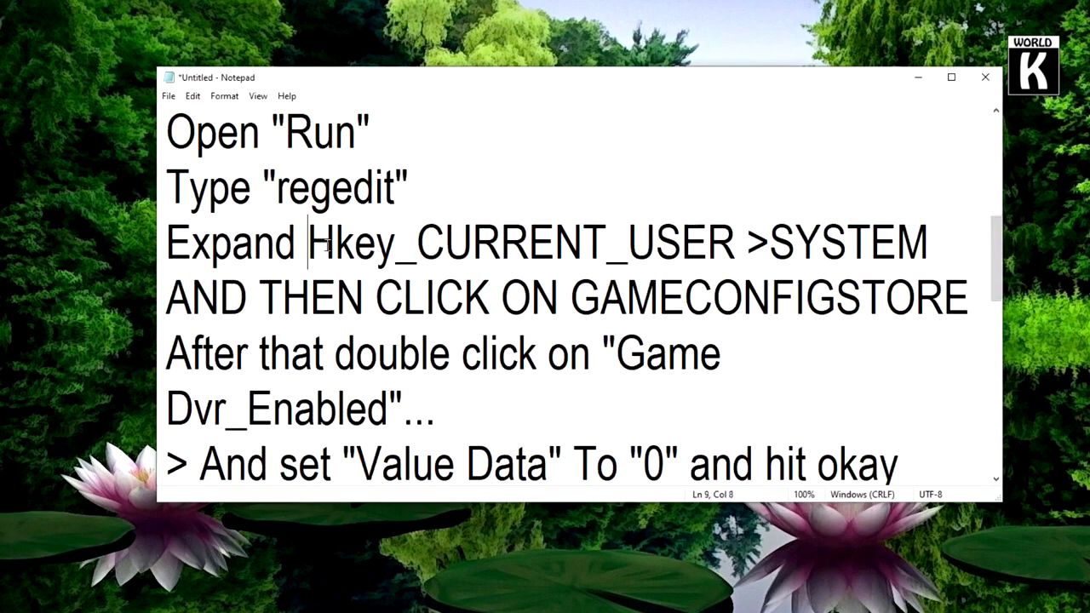
left_click_drag(327, 246, 923, 271)
left_click(286, 306)
left_click_drag(571, 306, 972, 320)
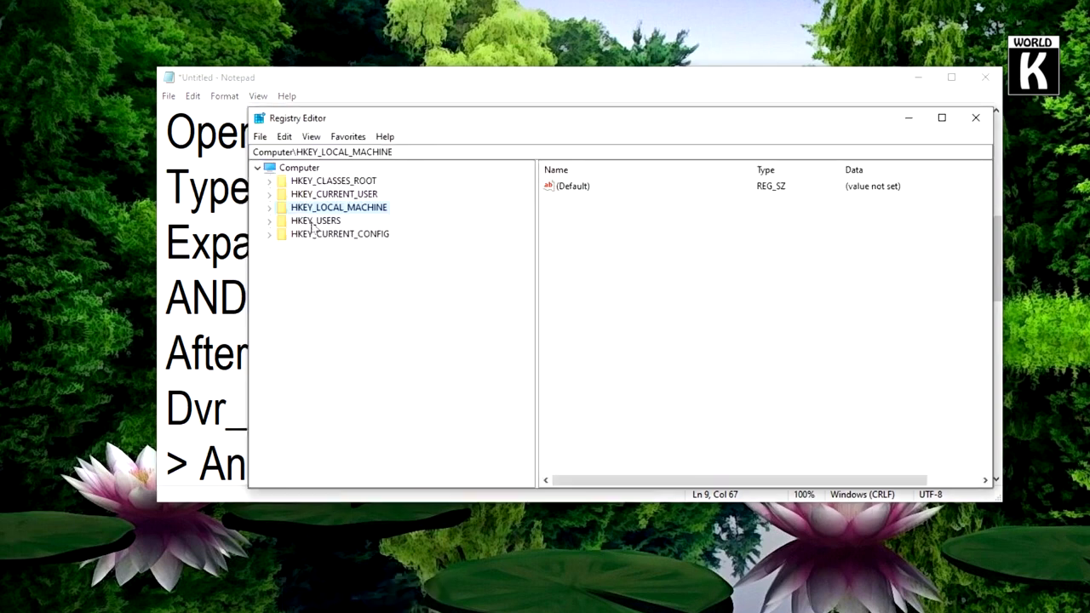
- In Registry Editor, expand HKEY_CURRENT_USER and its System key, and select GameConfigStore
left_click(273, 198)
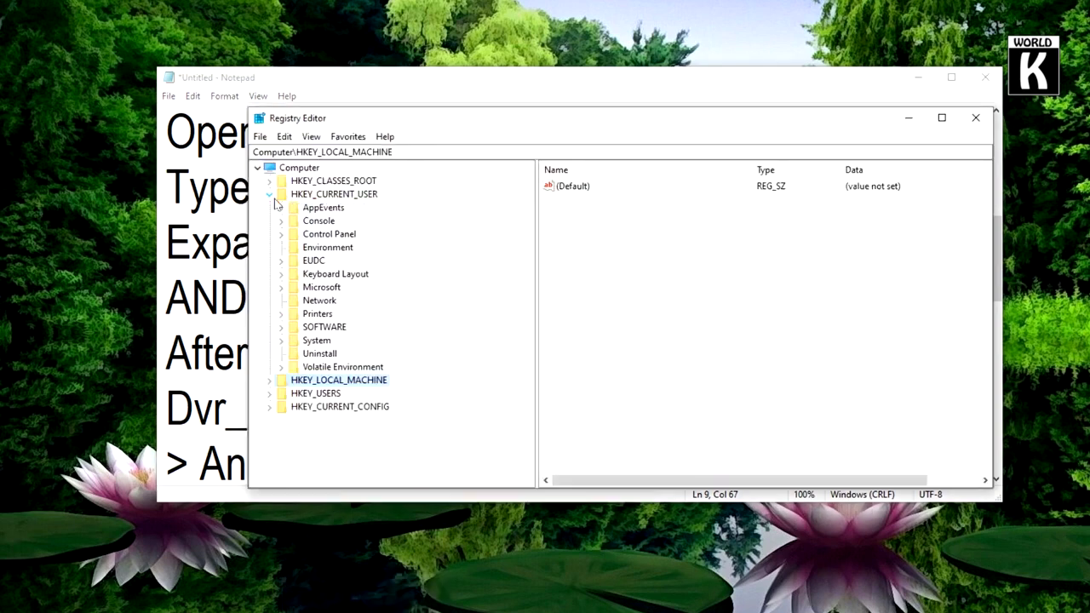
mouse_move(345, 124)
left_mouse_down()
mouse_move(358, 283)
mouse_move(301, 416)
mouse_move(355, 138)
left_mouse_up()
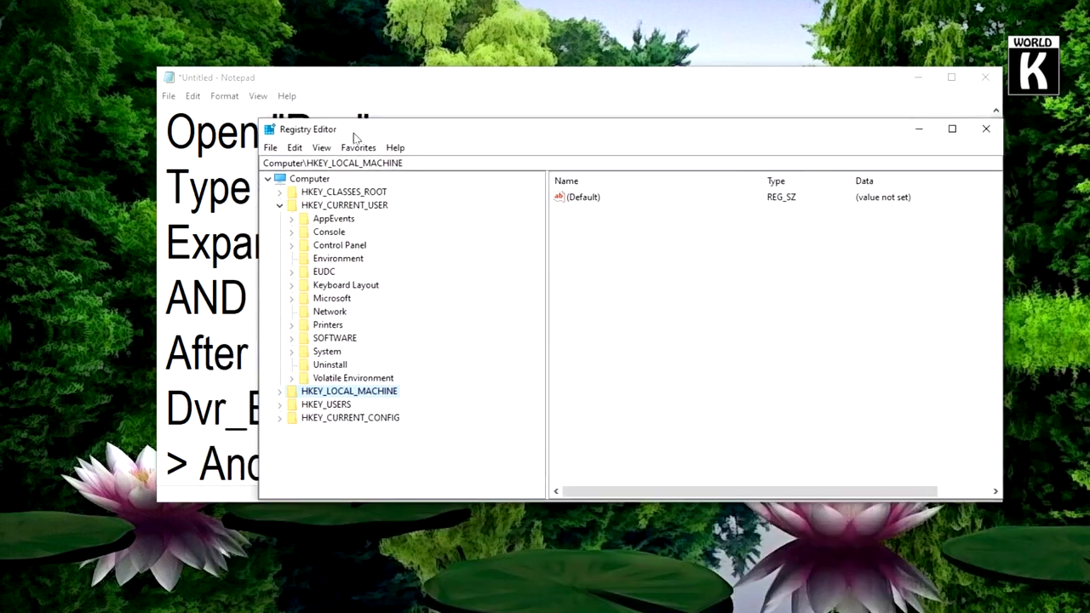
left_click(292, 352)
left_click(360, 394)
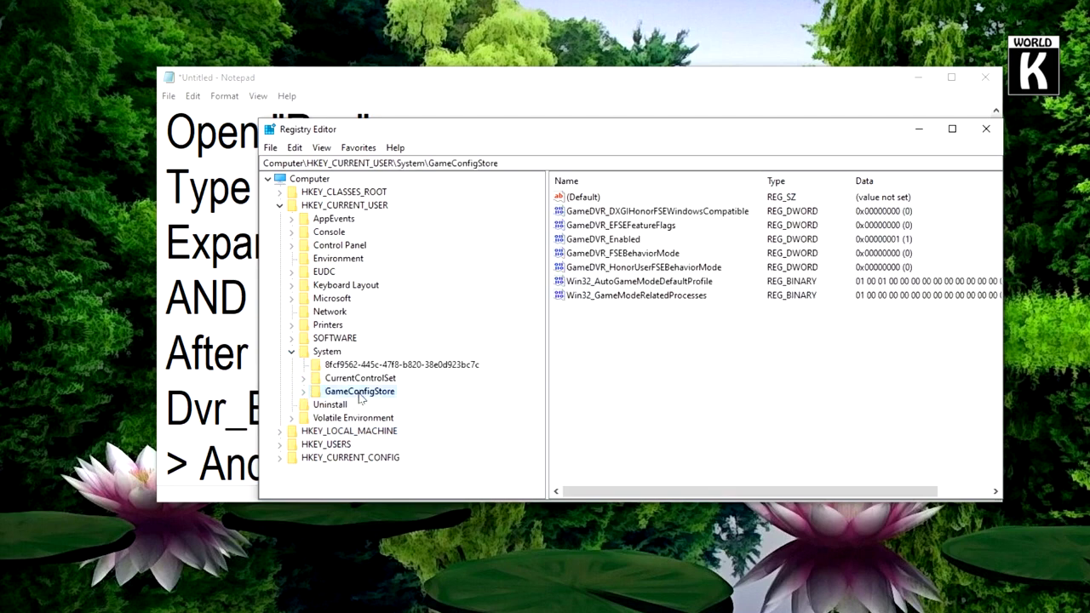
left_click_drag(573, 129, 515, 112)
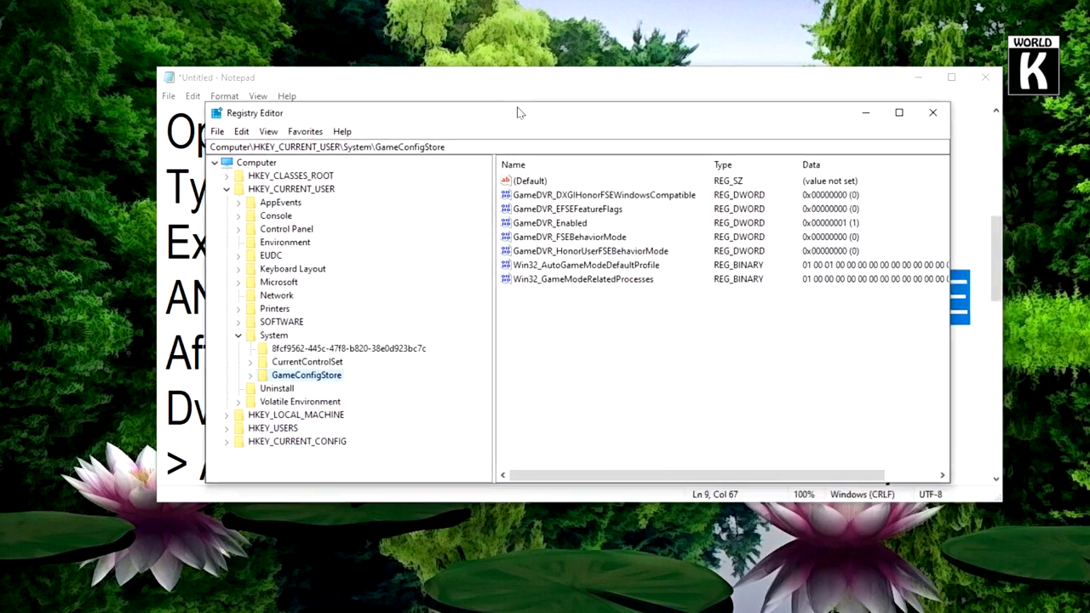
- Set the value data of GameDVR_Enabled to 0 and save it
double_click(541, 223)
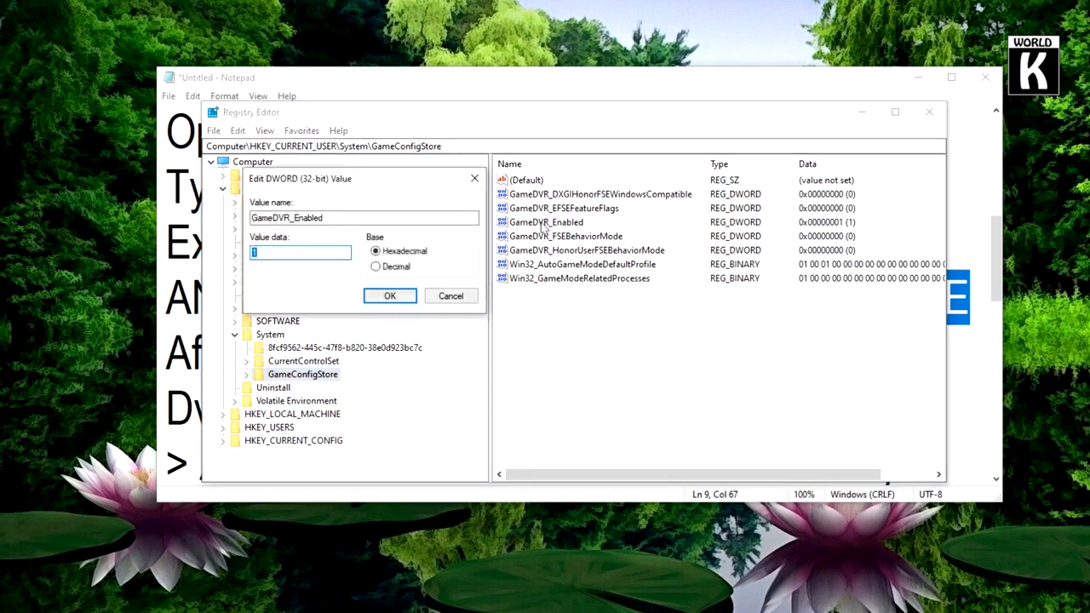
left_click(280, 253)
key("BackSpace")
left_click(401, 297)
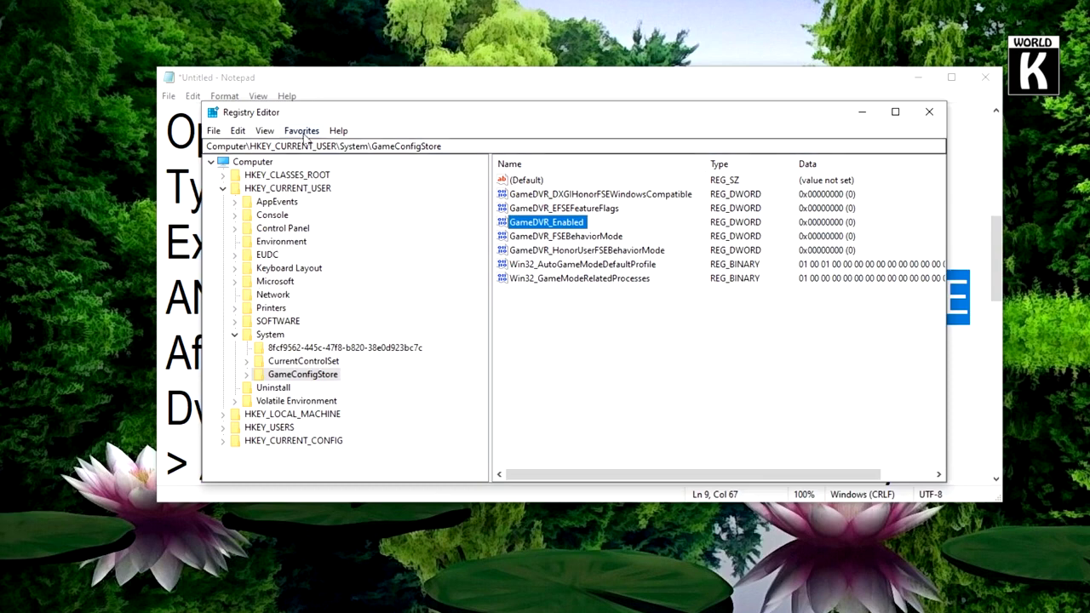
- Return to the Notepad notes and review the Game DVR value instruction and the restart reminder
left_click(300, 80)
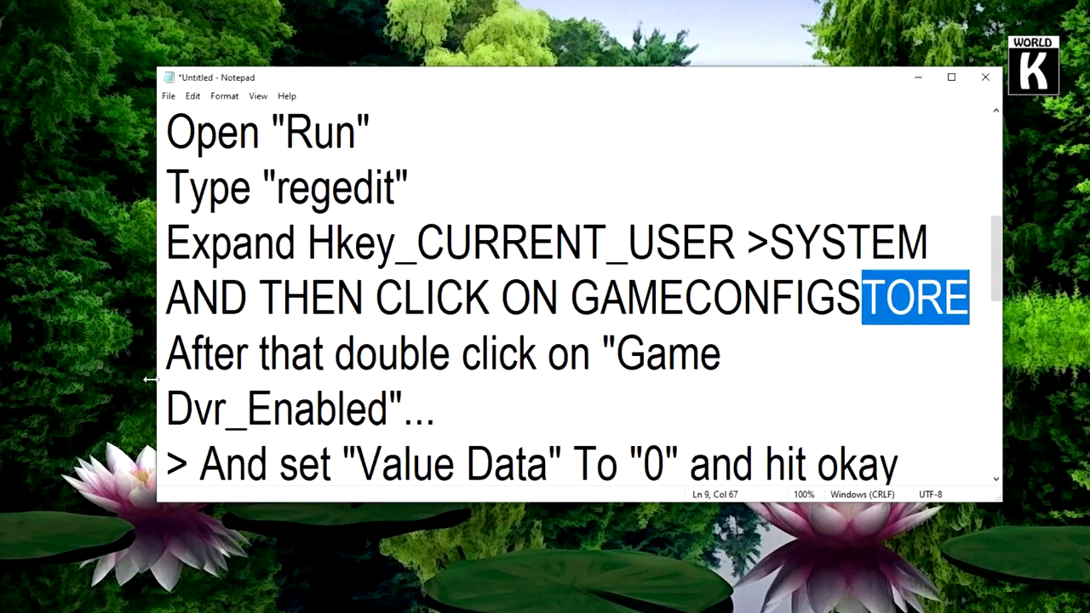
left_click(366, 407)
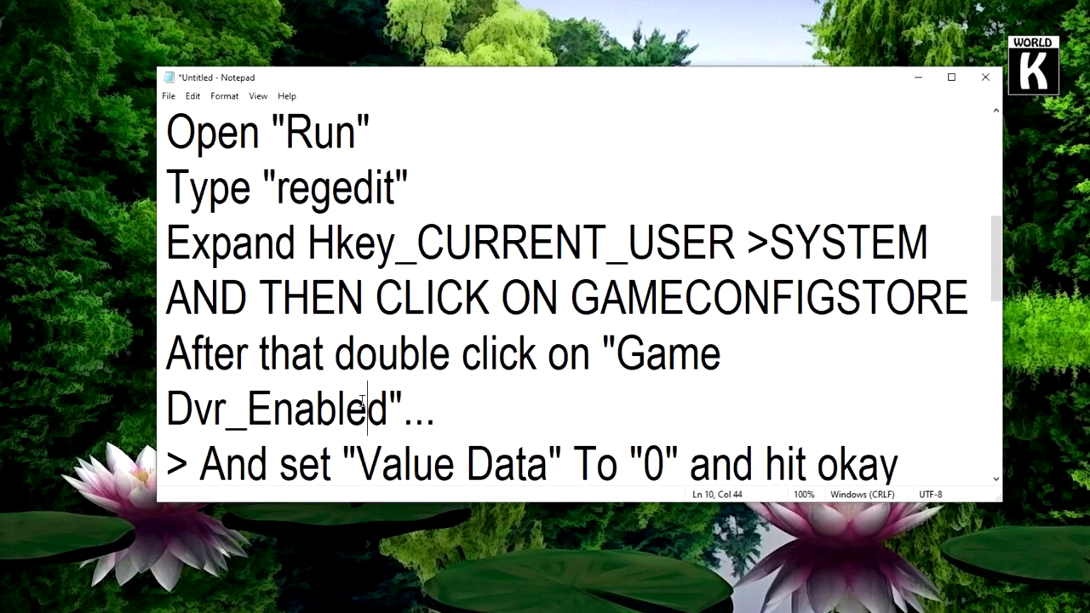
scroll(366, 400, "down", 1)
left_click_drag(576, 296, 669, 300)
scroll(650, 313, "down", 1)
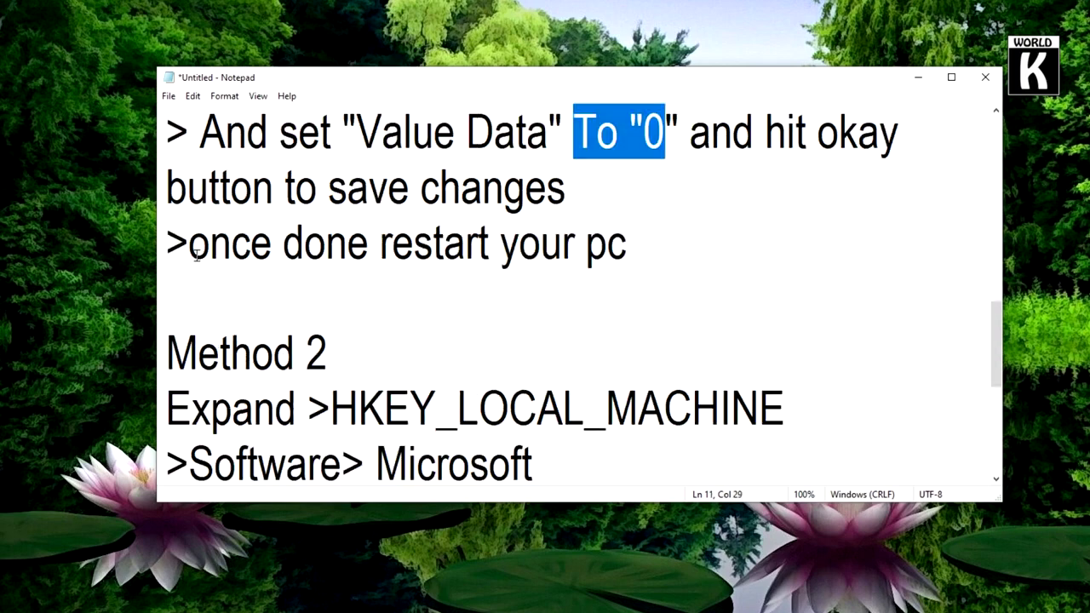
left_click_drag(191, 252, 696, 264)
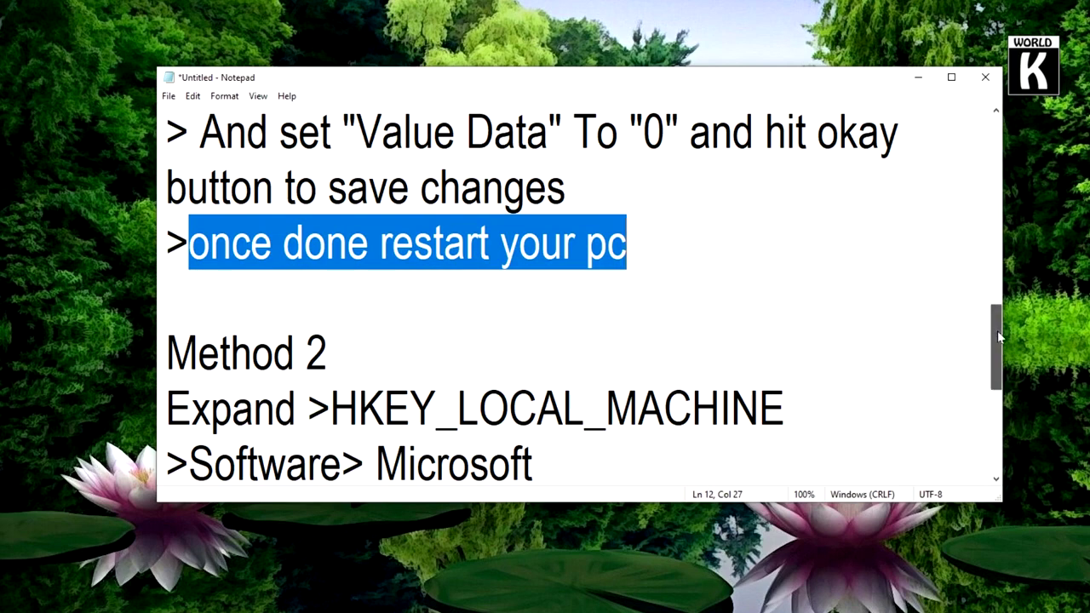
- Review the Method 2 registry path in the notes, from HKEY_LOCAL_MACHINE through PolicyManager to AllowGameDVR
left_click_drag(997, 331, 1008, 368)
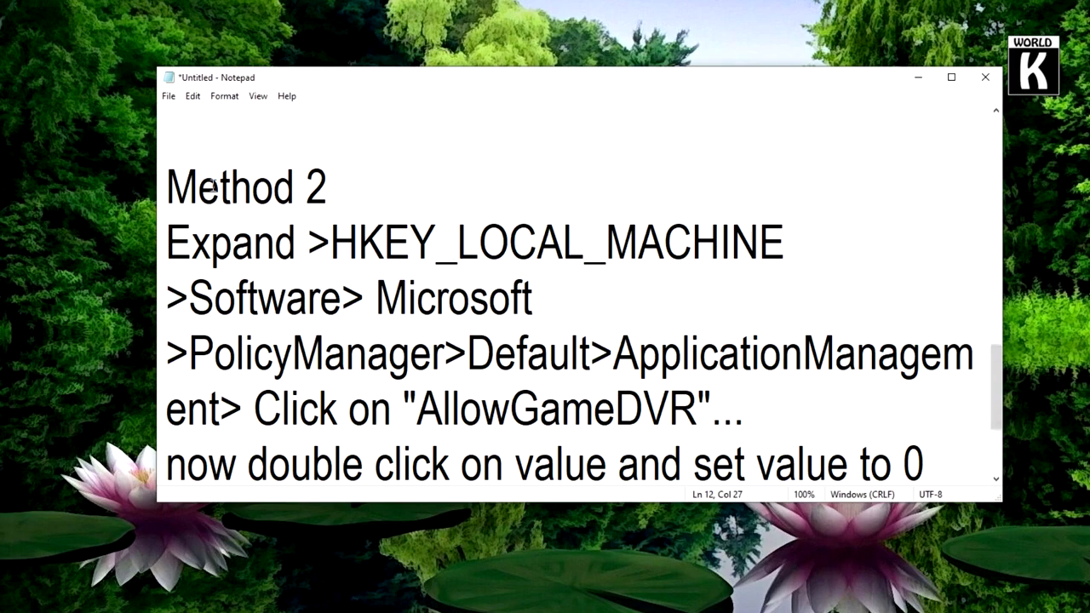
left_click_drag(167, 188, 482, 178)
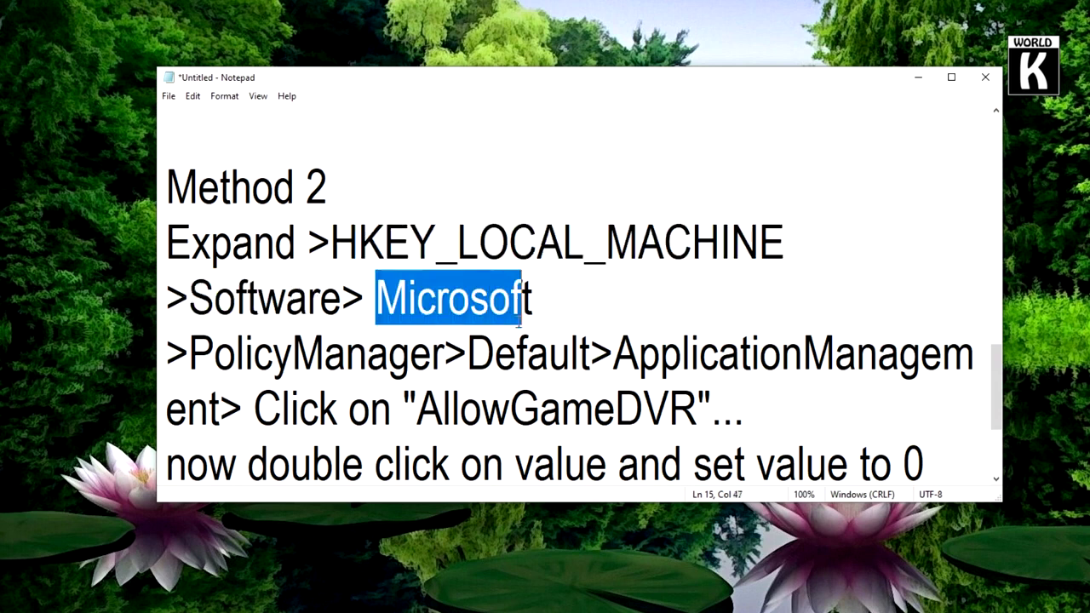
left_click_drag(253, 354, 325, 353)
left_click_drag(397, 356, 434, 353)
left_click_drag(514, 354, 905, 356)
left_click_drag(291, 408, 697, 407)
left_click(764, 412)
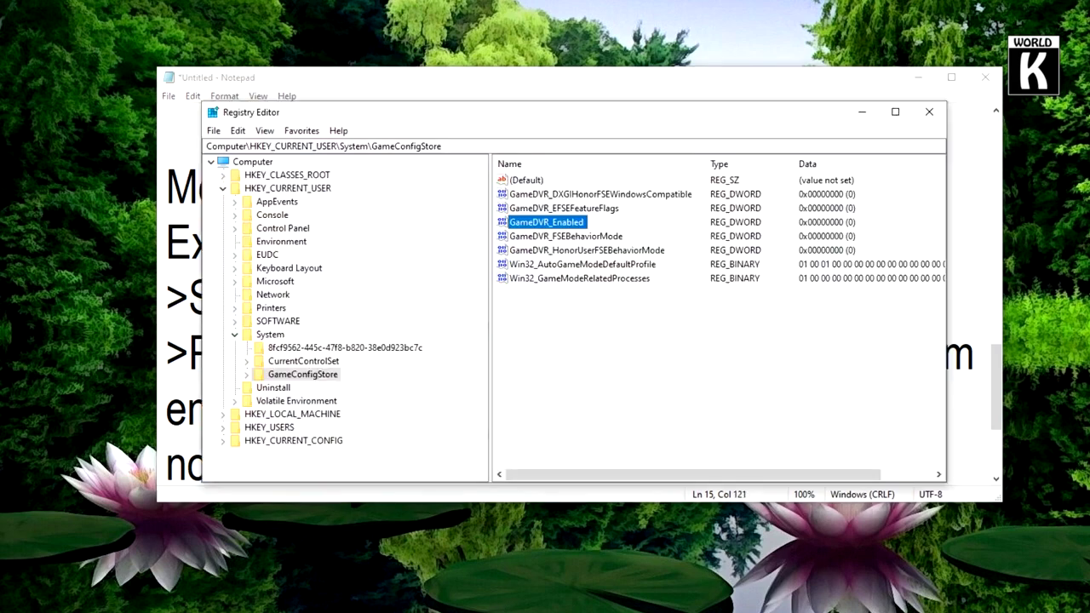
- In Registry Editor, collapse the HKEY_CURRENT_USER branch and expand HKEY_LOCAL_MACHINE down through SOFTWARE to Microsoft
left_click(235, 335)
left_click(222, 188)
left_click(222, 201)
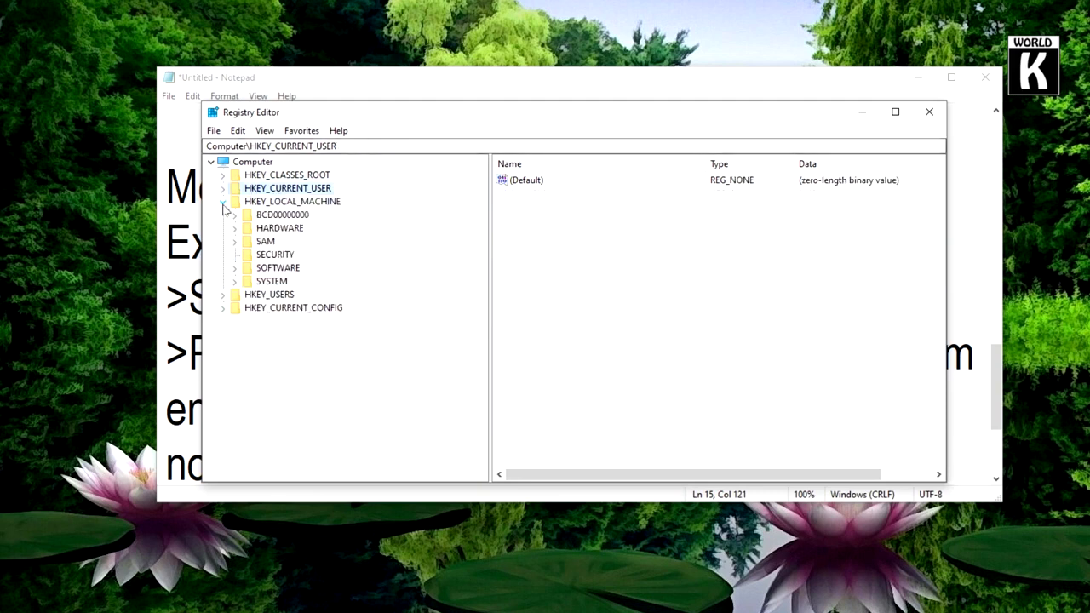
left_click(236, 268)
left_click_drag(482, 283, 496, 407)
mouse_move(390, 125)
left_mouse_down()
mouse_move(676, 380)
mouse_move(405, 127)
left_mouse_up()
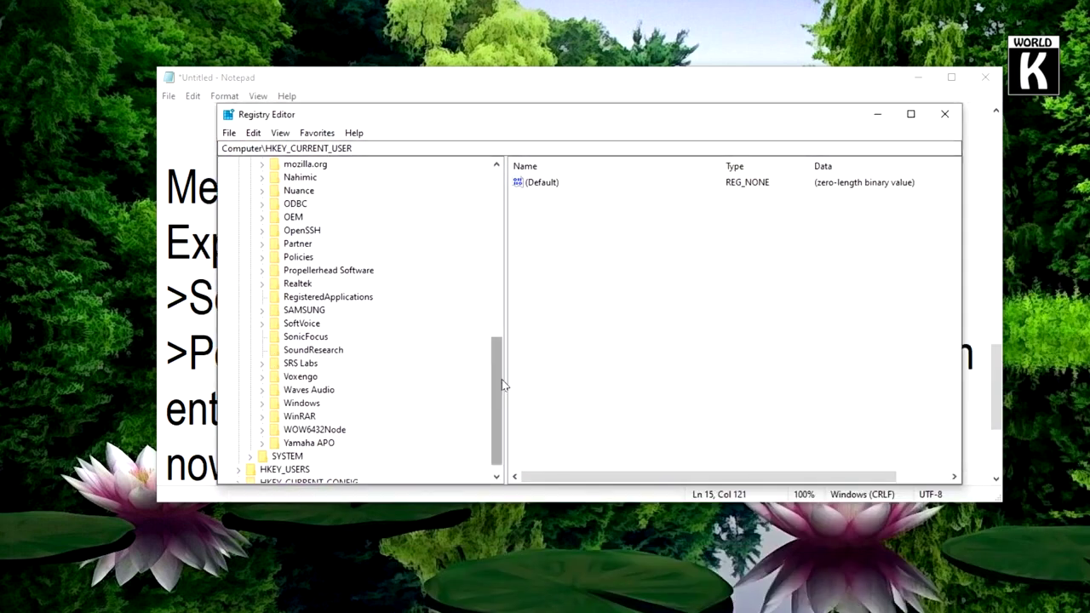
left_click_drag(502, 384, 502, 362)
left_click(263, 179)
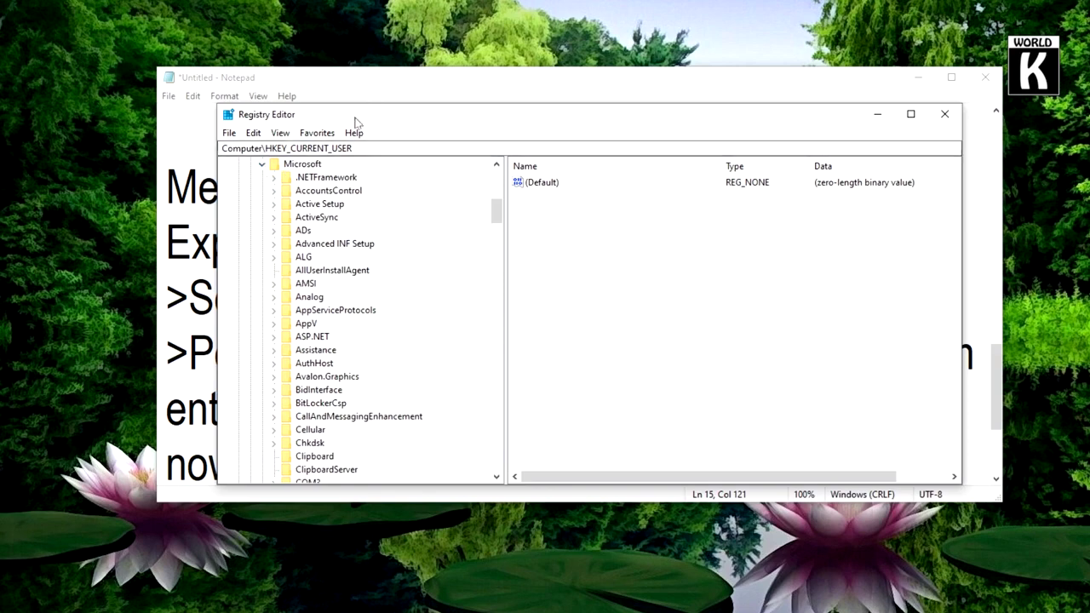
- Expand the PolicyManager key under Microsoft and its default subkey
left_click_drag(357, 120, 322, 95)
left_click_drag(460, 183, 464, 334)
left_click(288, 314)
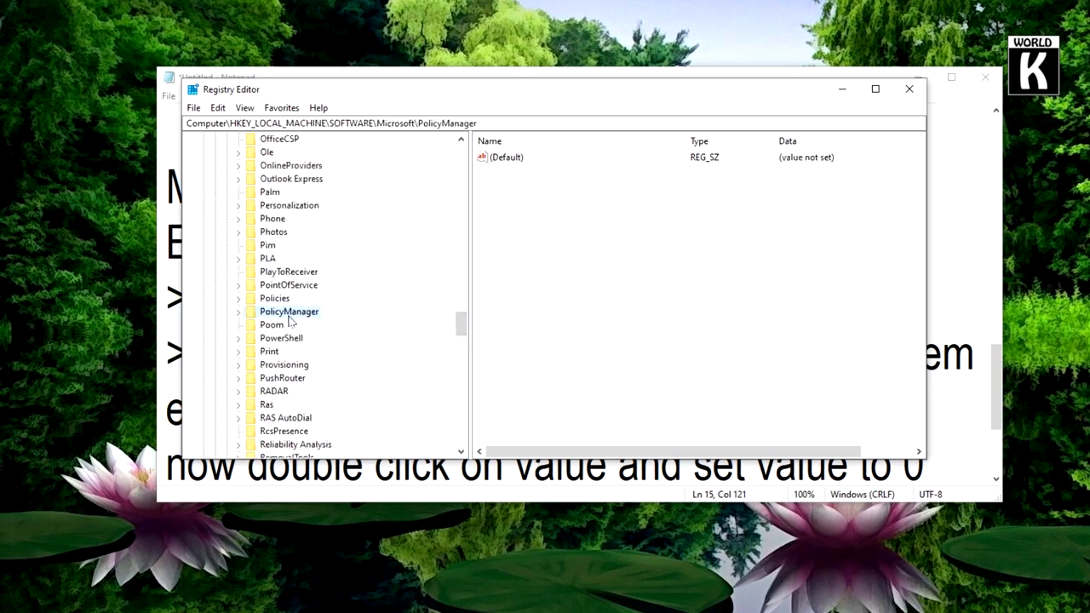
left_click(239, 312)
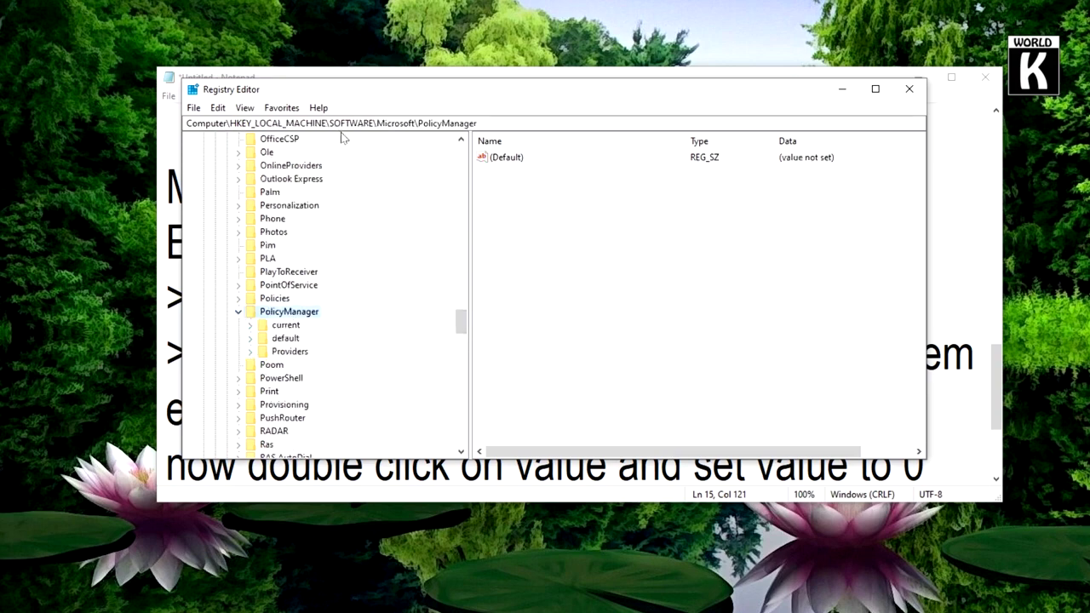
left_click_drag(342, 96, 406, 127)
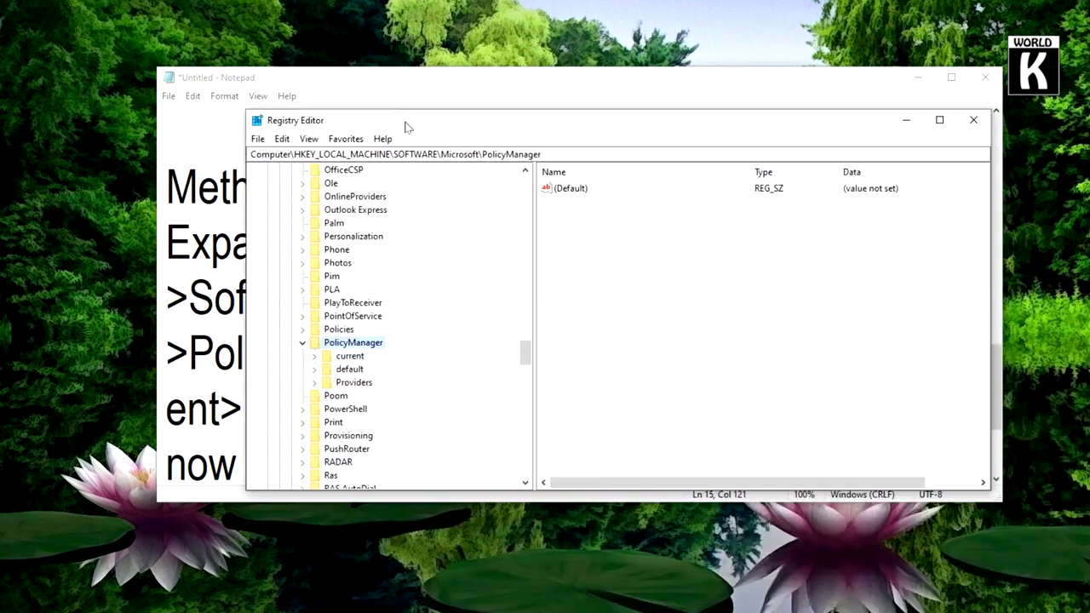
left_click(315, 370)
- Expand ApplicationManagement under the default key and select its AllowGameDVR subkey
left_click_drag(567, 109, 496, 279)
left_click_drag(541, 211, 529, 407)
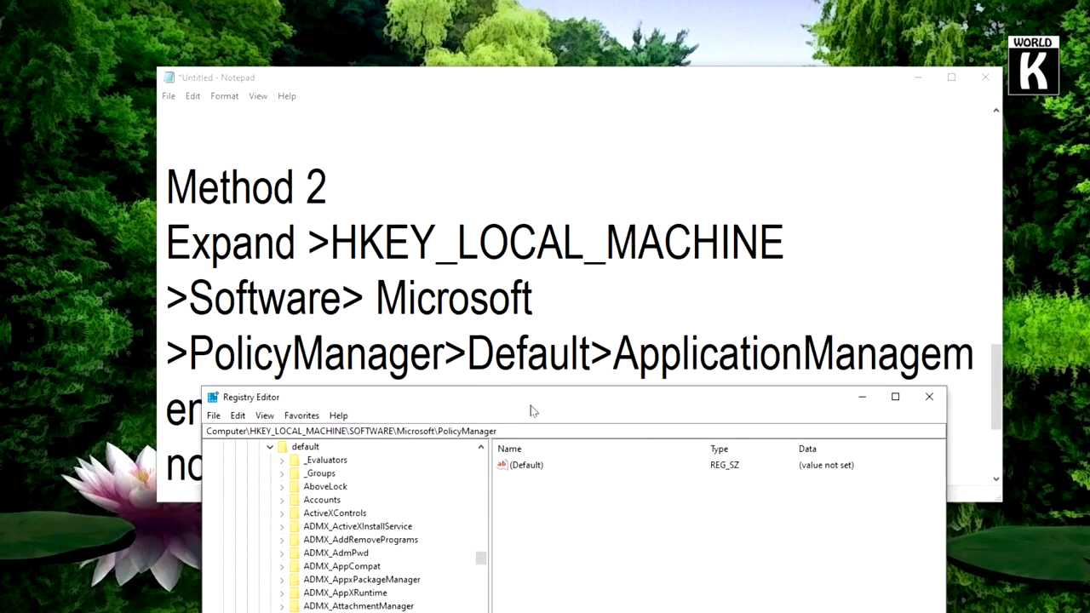
left_click_drag(681, 410, 659, 127)
left_click_drag(463, 277, 460, 353)
left_click(327, 325)
left_click(261, 324)
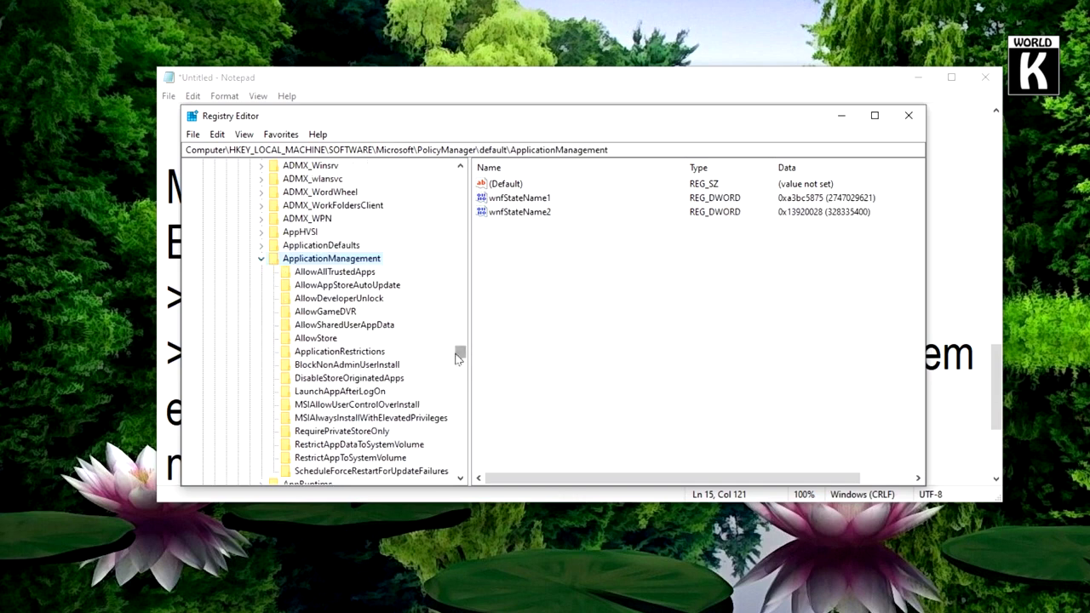
left_click(324, 314)
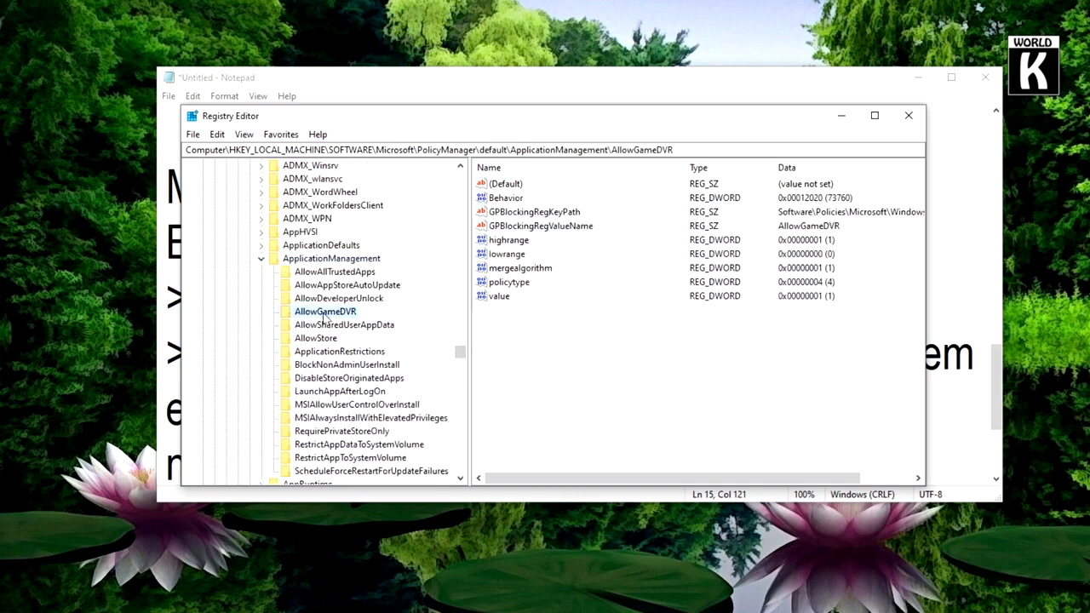
- Set the value data of the "value" entry in AllowGameDVR to 0 and save it
left_click(502, 298)
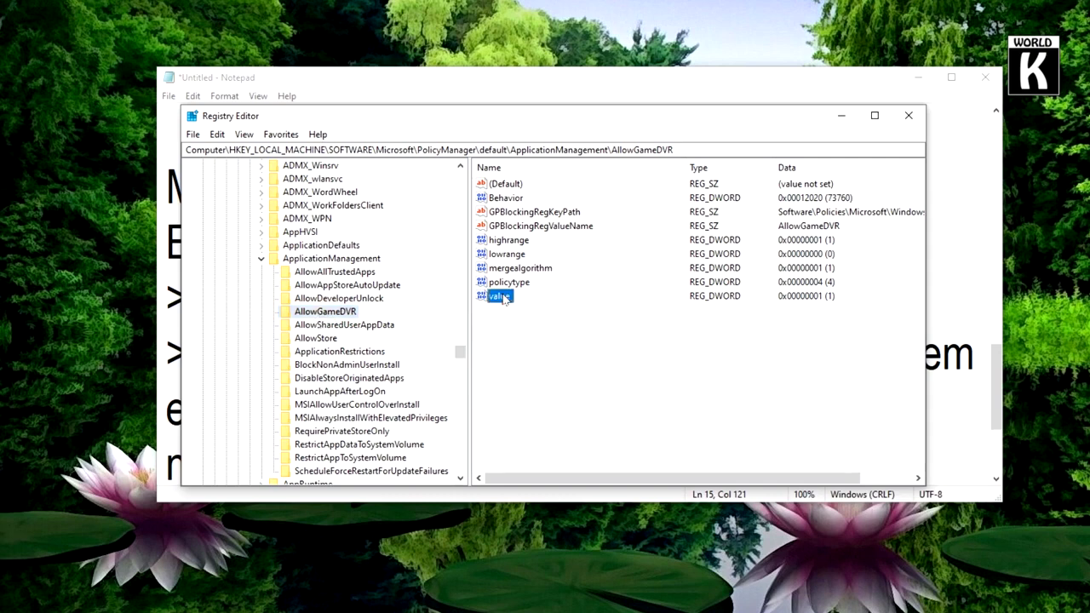
double_click(503, 298)
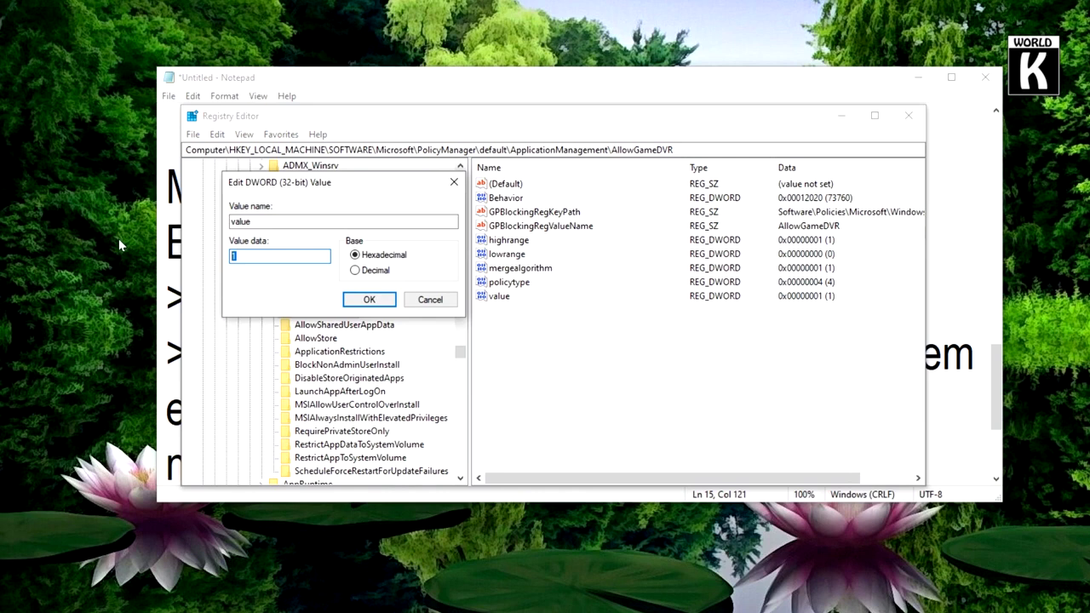
type("0")
left_click(366, 300)
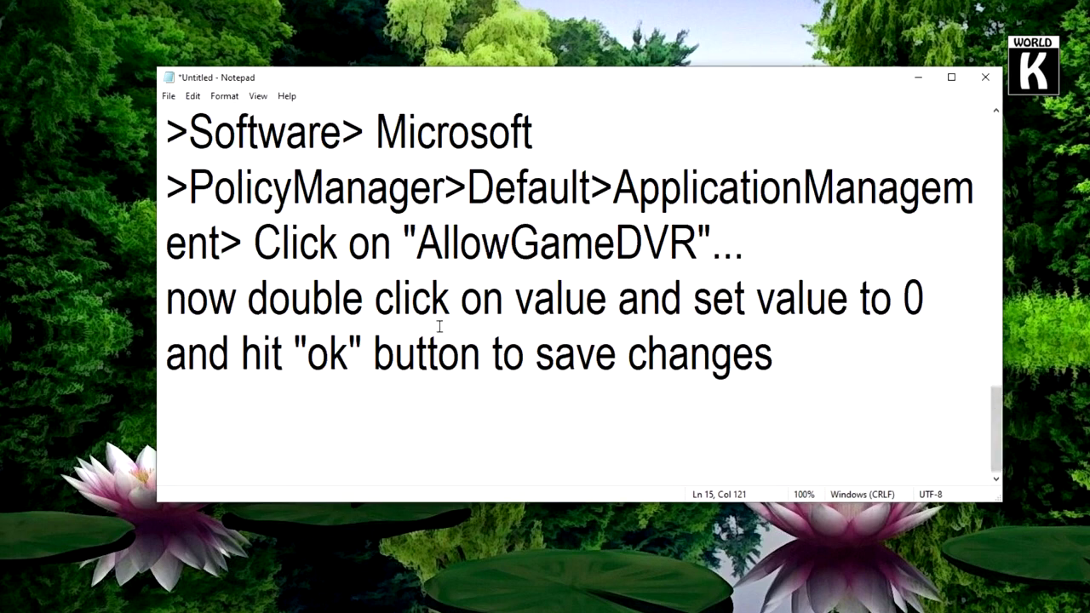
- Review the final Method 2 instruction in the Notepad notes and add "restart" on the line below it
left_click_drag(269, 298, 482, 298)
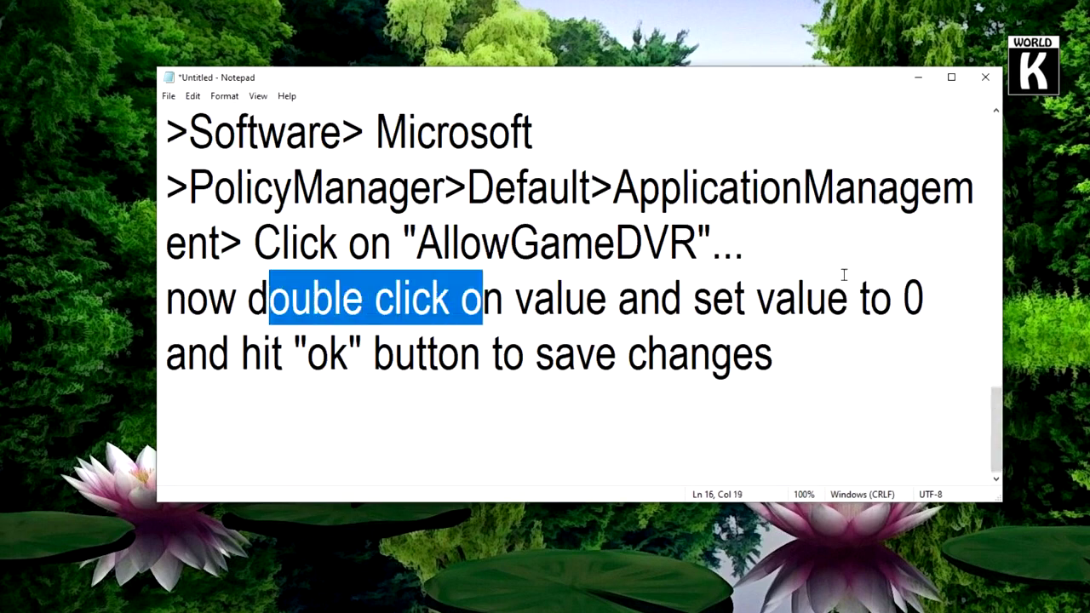
left_click_drag(905, 293, 959, 322)
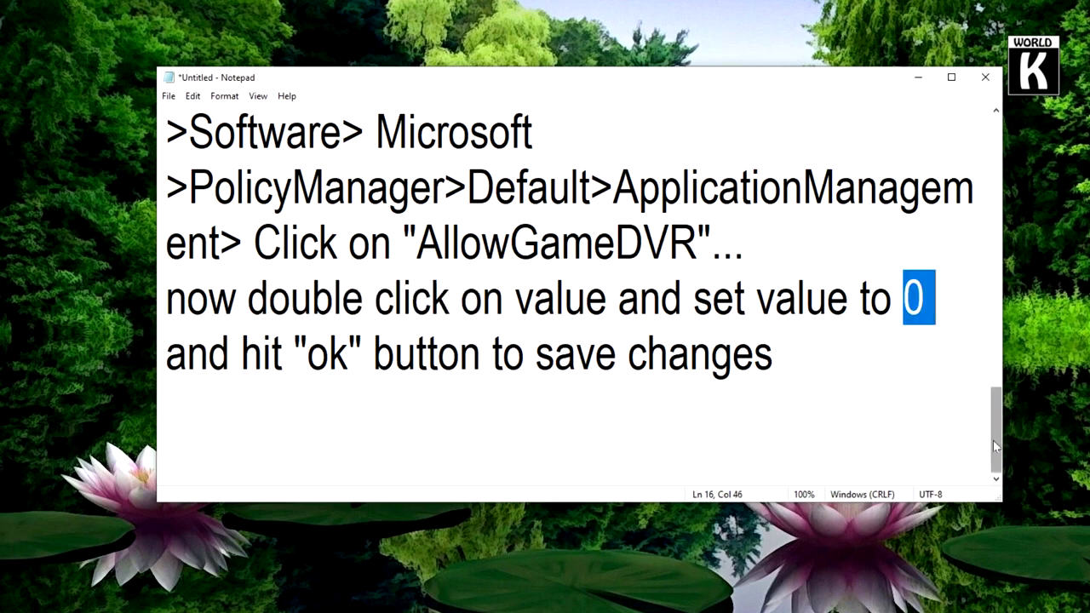
left_click(450, 419)
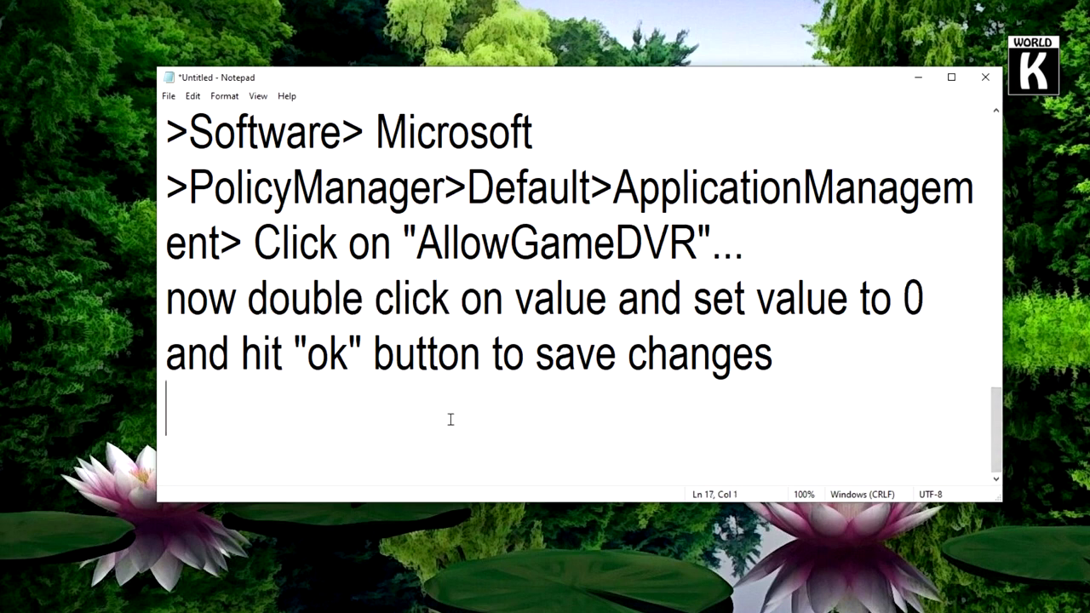
type("restart")
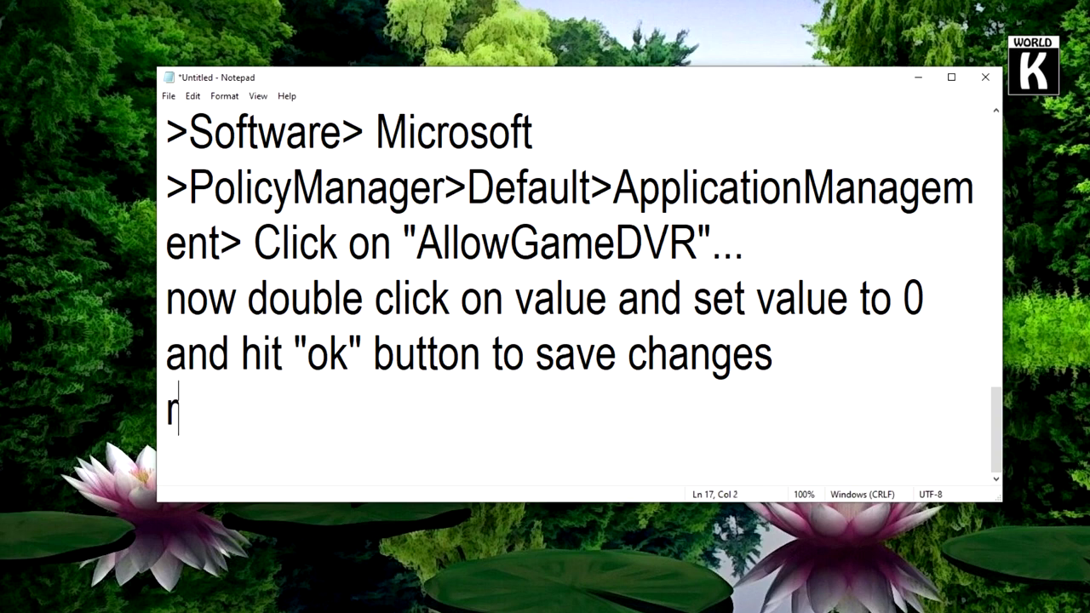